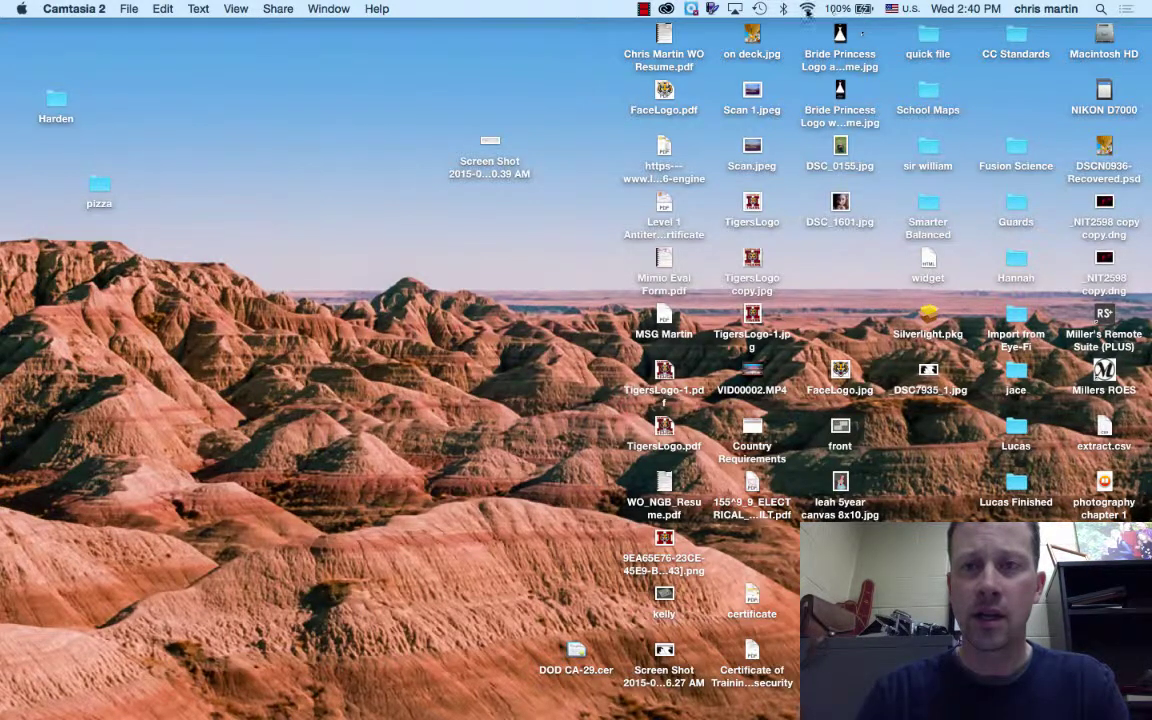
Step: Open the Time Machine menu-bar menu to see the latest backup (May 6, 2015)
{"action": "left_click", "coordinate": [762, 10]}
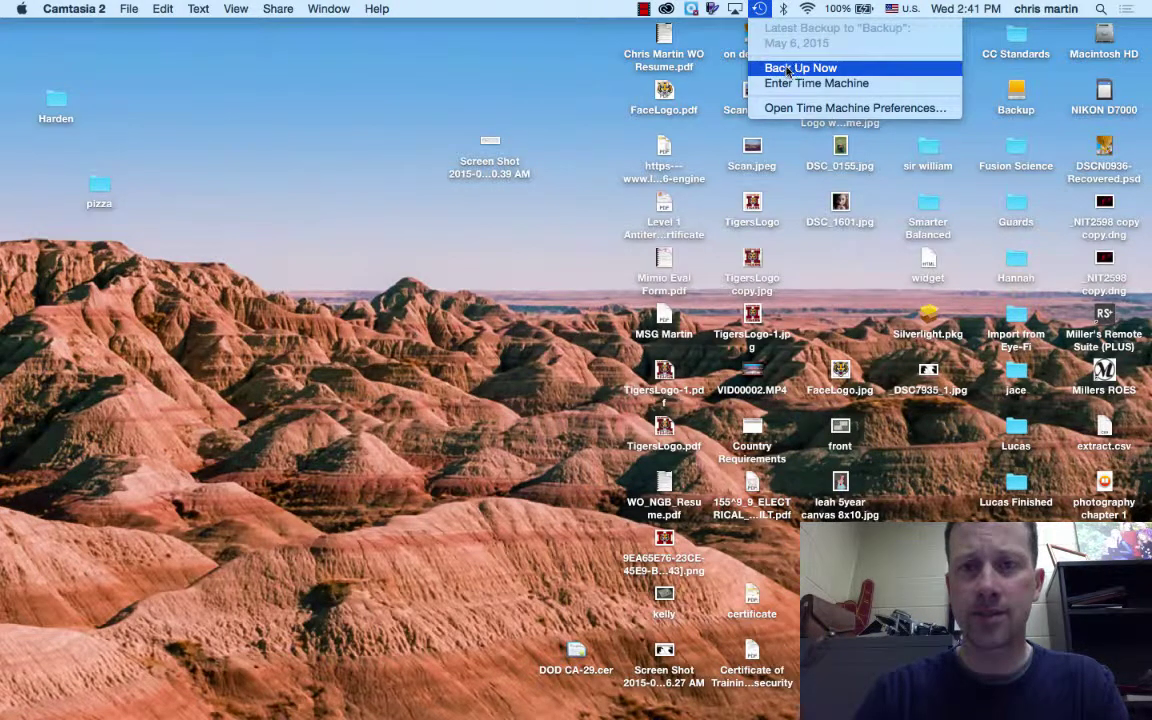
Step: Open Time Machine Preferences and move its window to the upper left
{"action": "left_click", "coordinate": [797, 108]}
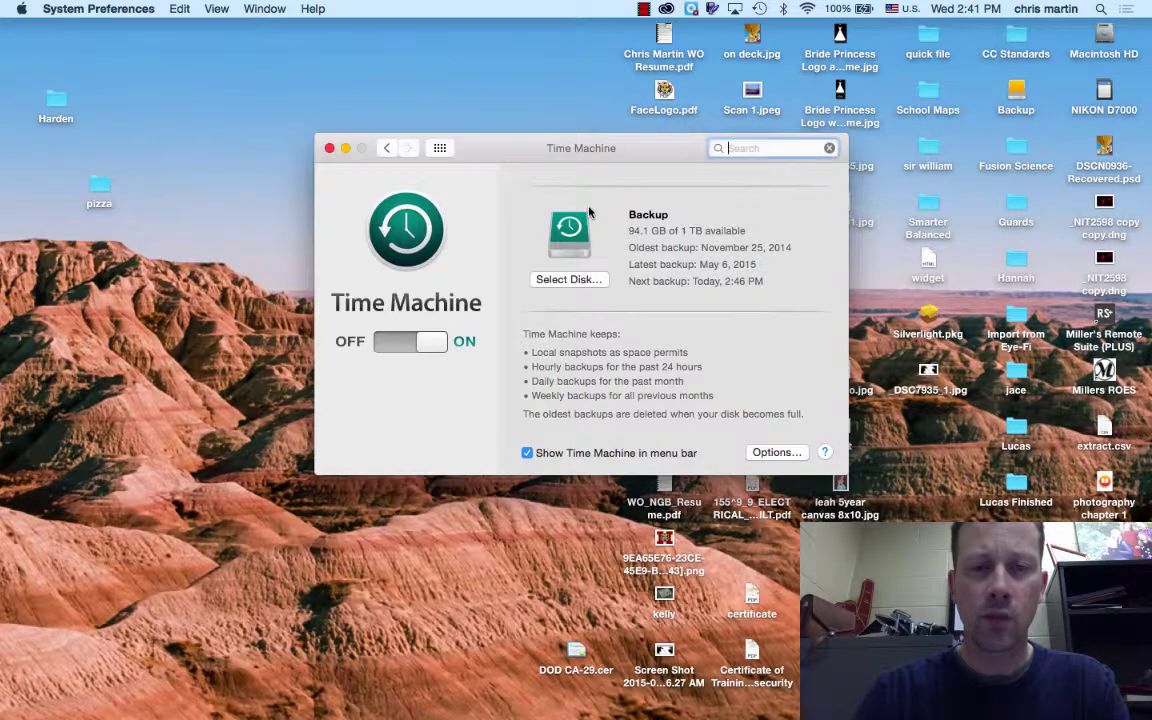
{"action": "left_click_drag", "start_coordinate": [598, 158], "coordinate": [403, 98]}
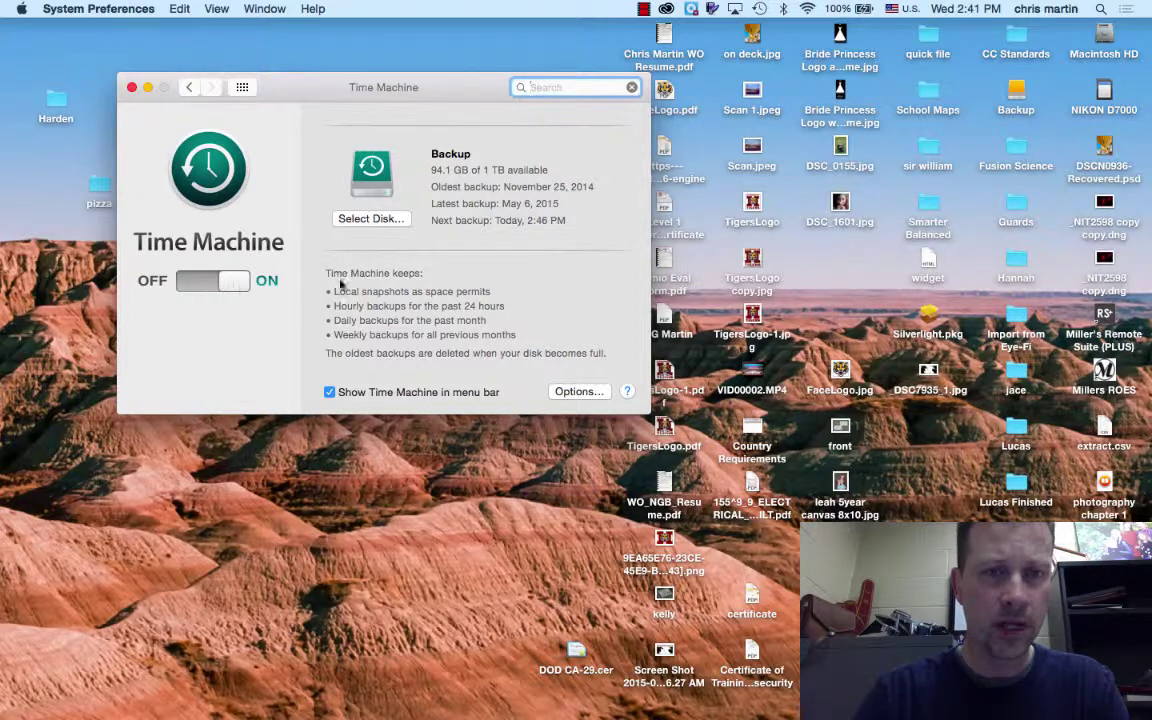
Step: In Time Machine Options, add the Applications folder to the backup exclusion list
{"action": "left_click", "coordinate": [572, 393]}
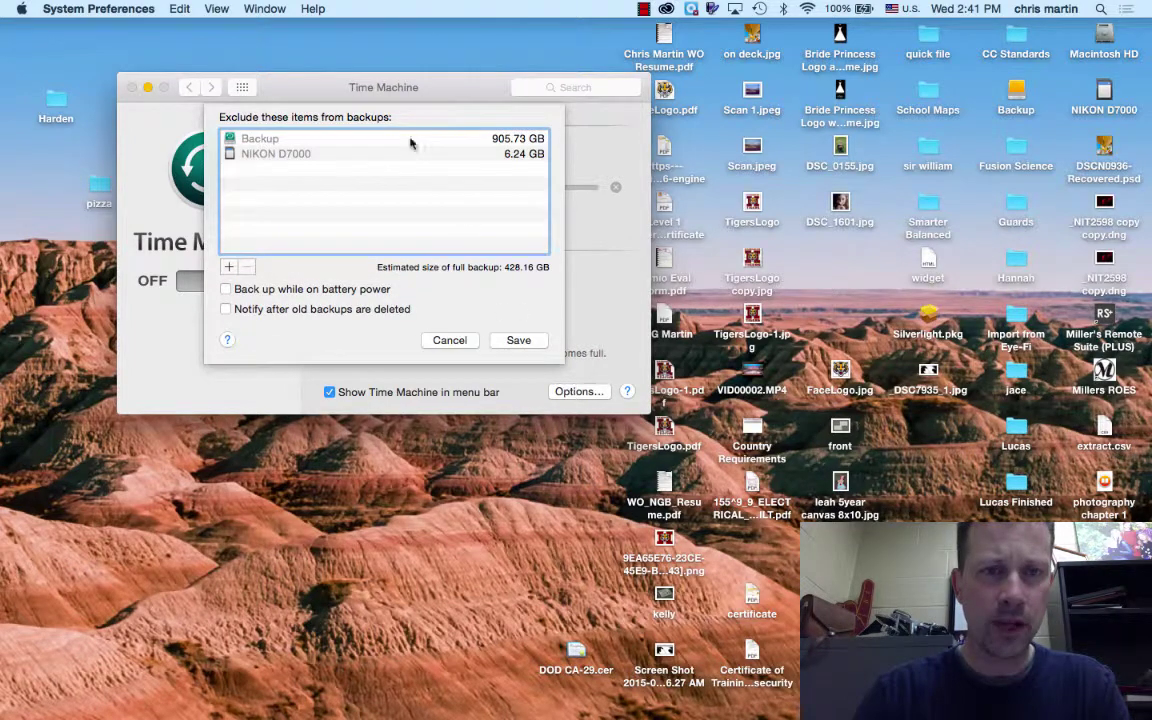
{"action": "left_click_drag", "start_coordinate": [377, 101], "coordinate": [631, 39]}
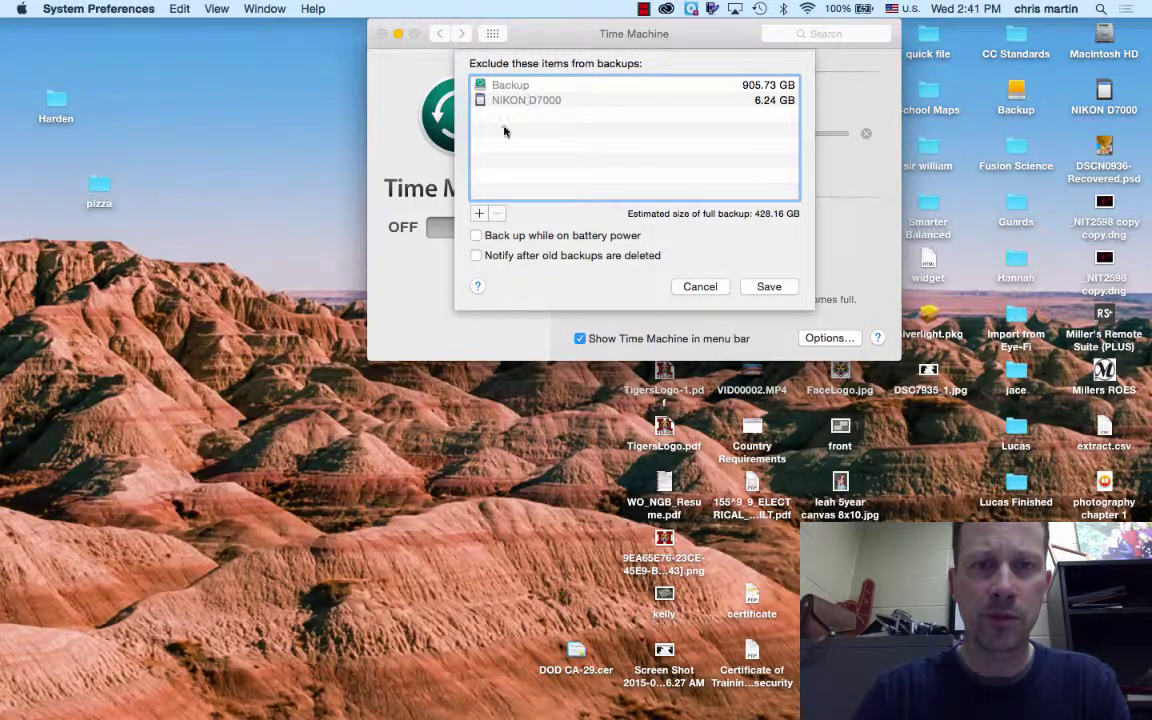
{"action": "left_click", "coordinate": [480, 215]}
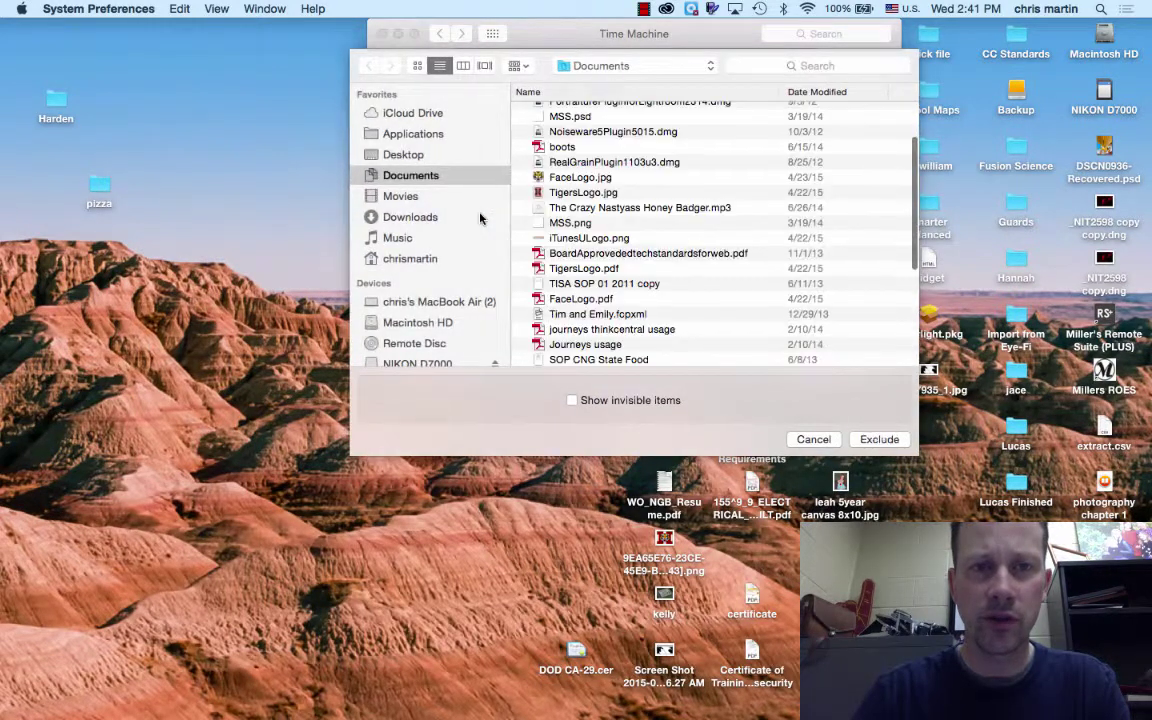
{"action": "left_click", "coordinate": [409, 135]}
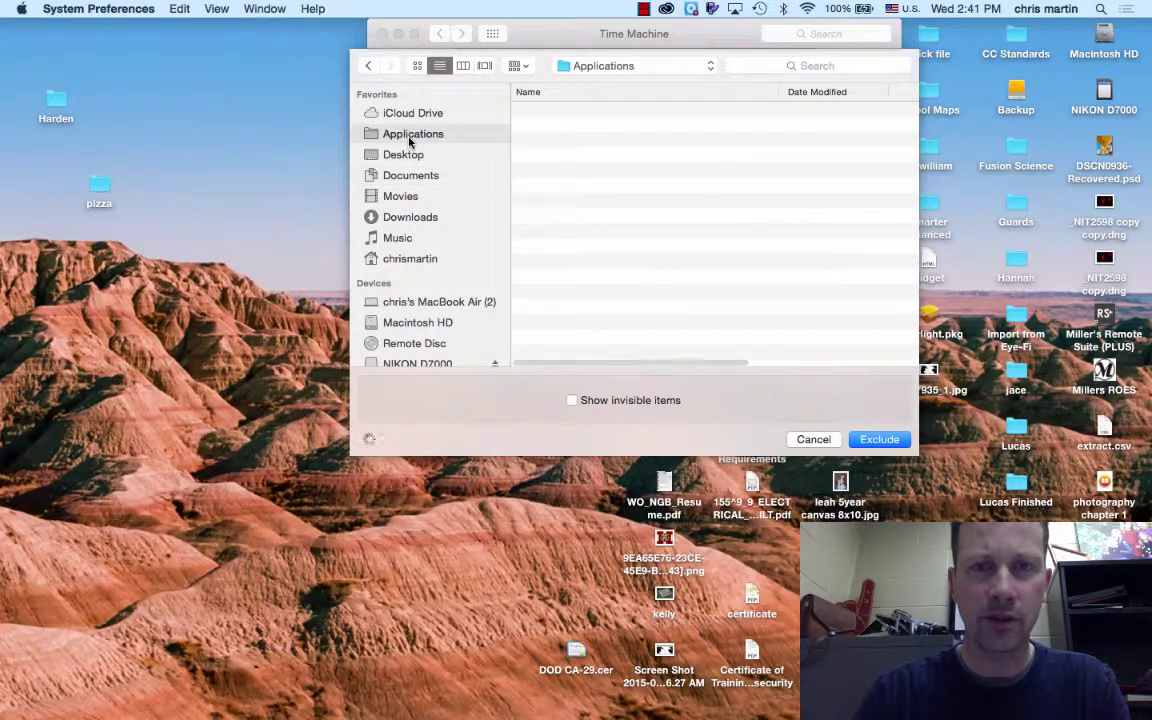
{"action": "left_click", "coordinate": [868, 441]}
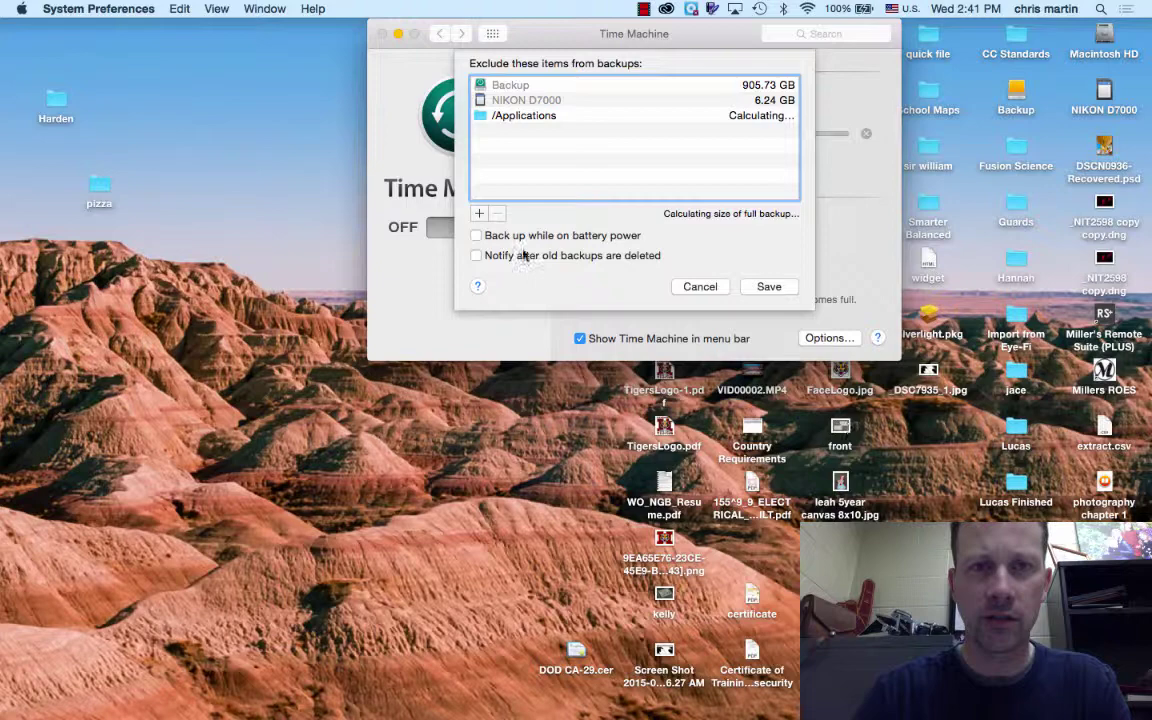
Step: Add iCloud Drive, Desktop (107.71 GB) and Documents (4.99 GB) to the exclusion list
{"action": "left_click", "coordinate": [478, 213]}
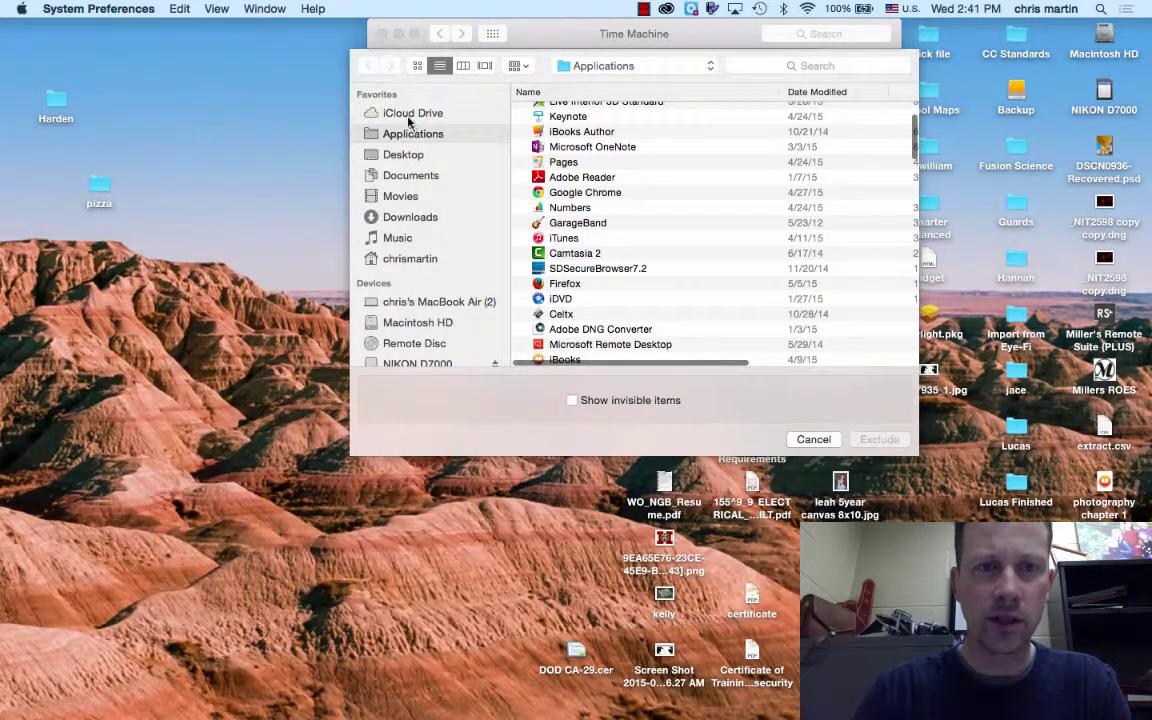
{"action": "left_click", "coordinate": [407, 115]}
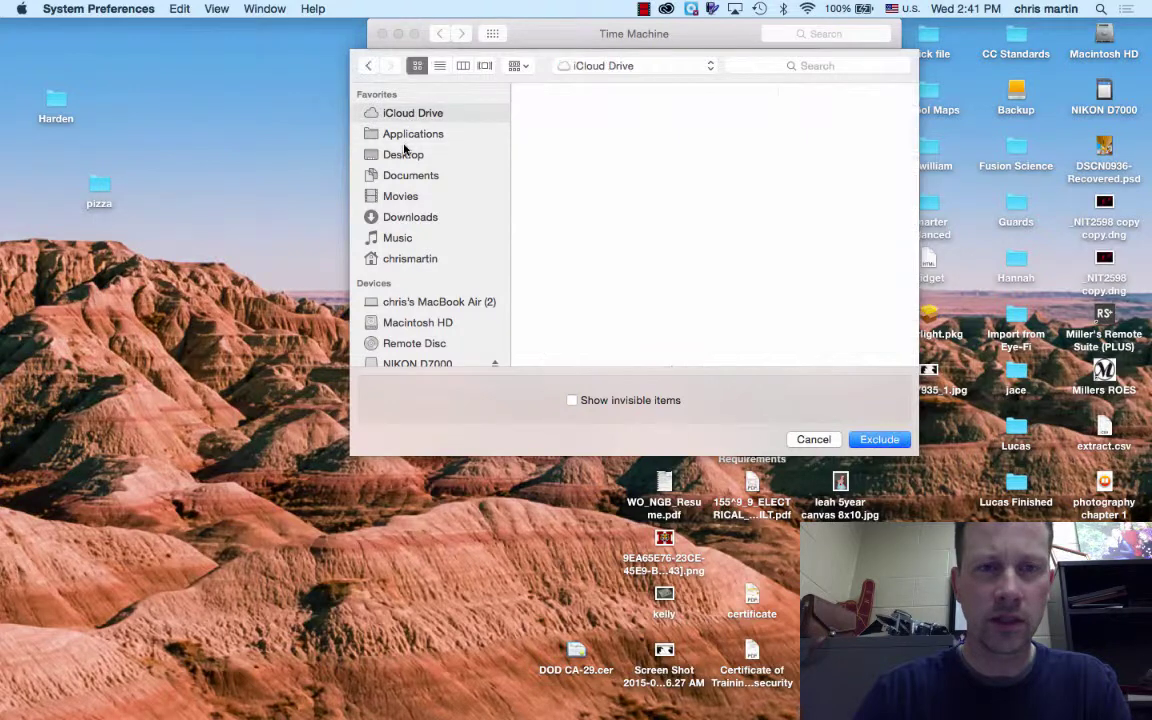
{"action": "left_click", "coordinate": [879, 440]}
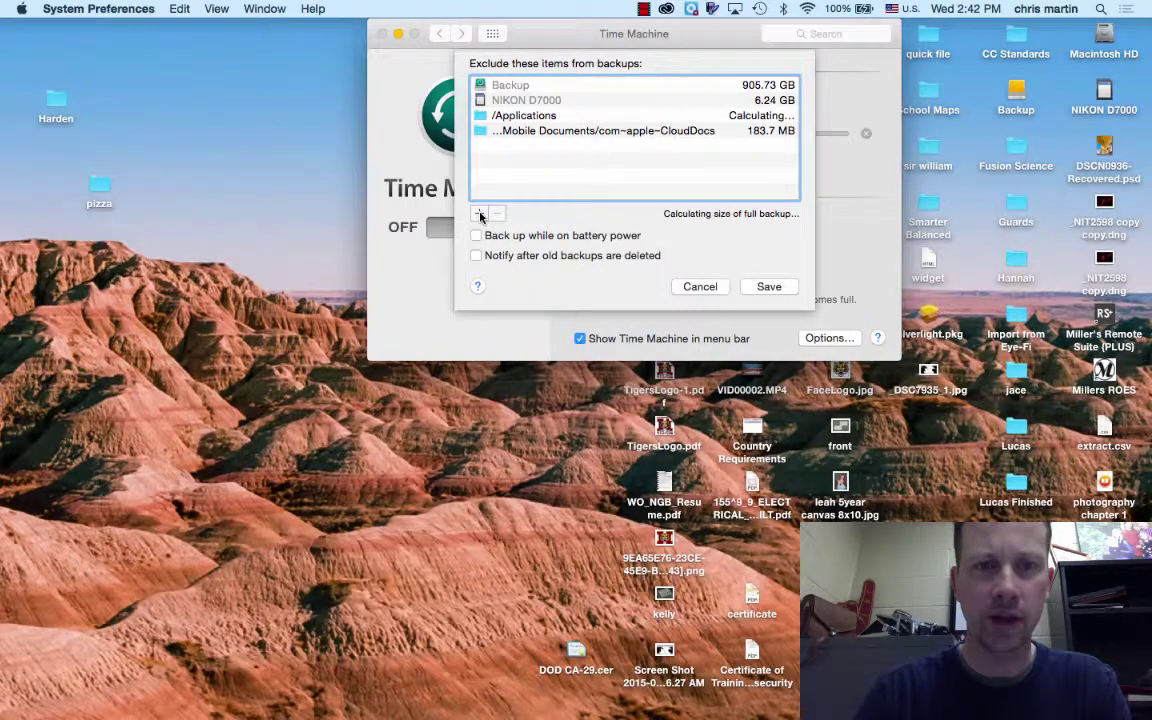
{"action": "left_click", "coordinate": [480, 215]}
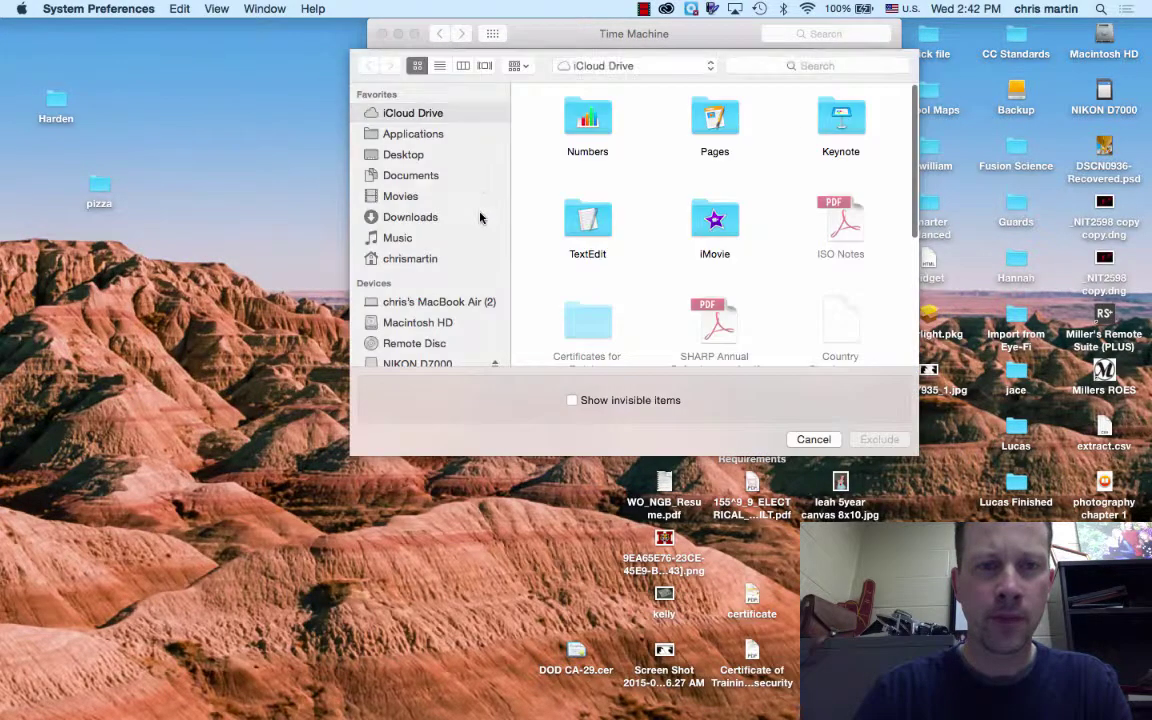
{"action": "left_click", "coordinate": [401, 155]}
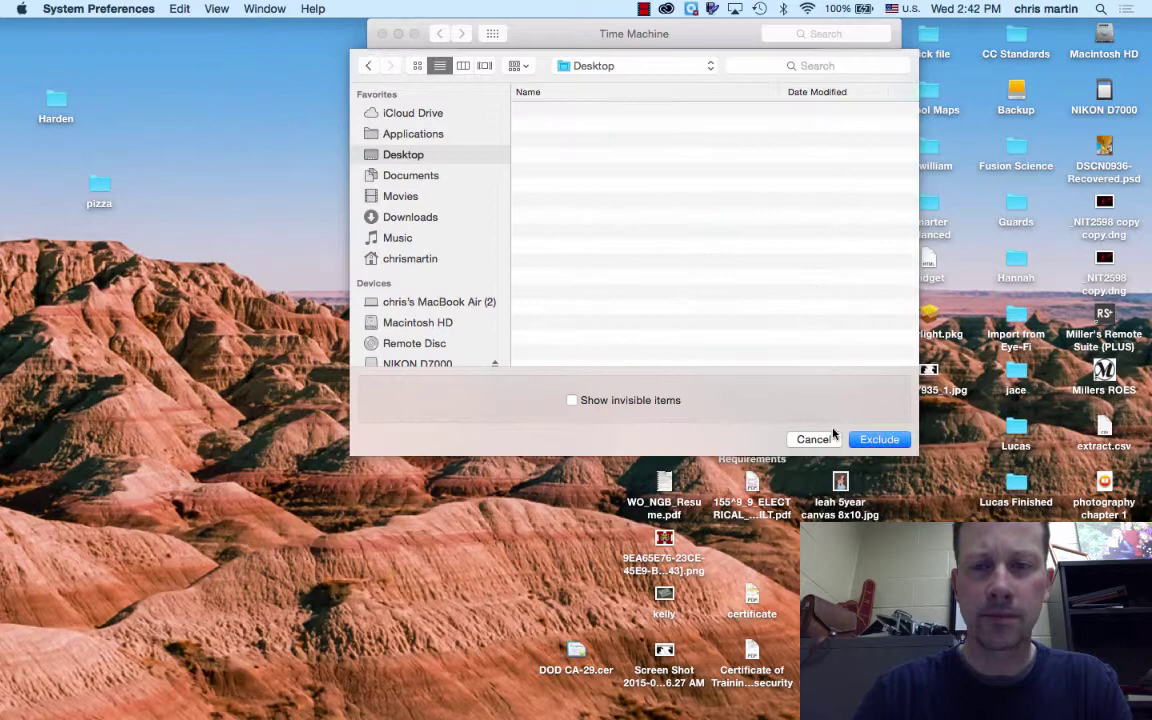
{"action": "left_click", "coordinate": [870, 442]}
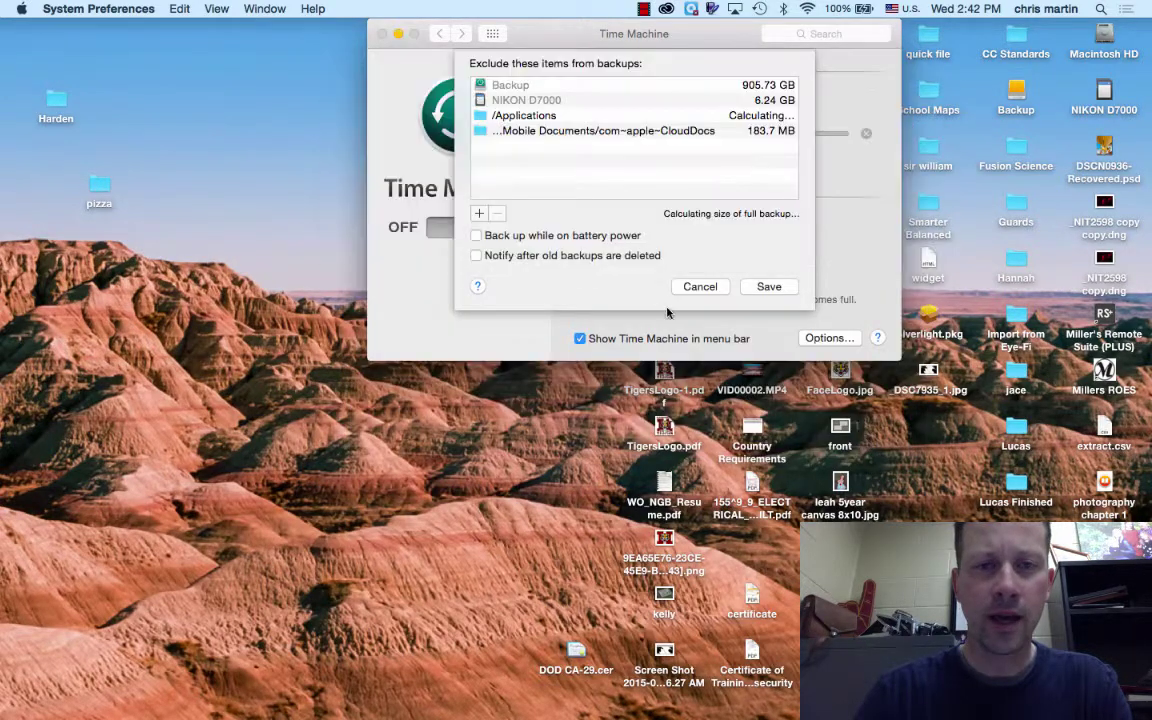
{"action": "left_click", "coordinate": [479, 216]}
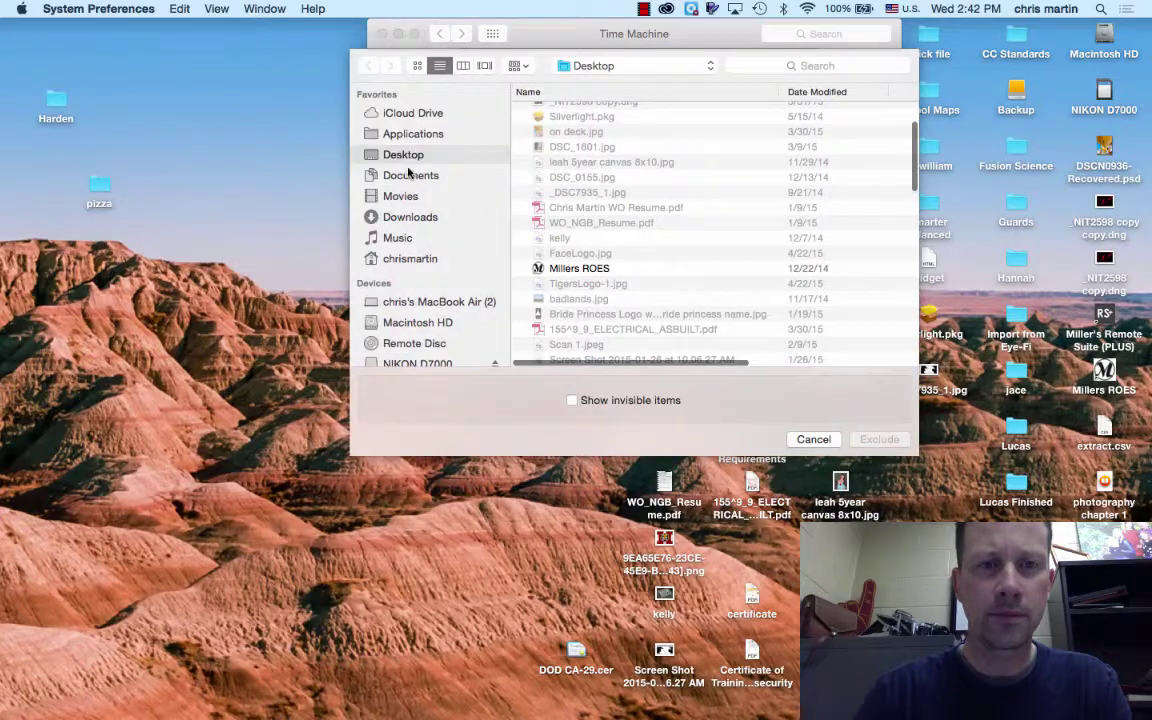
{"action": "left_click", "coordinate": [405, 177]}
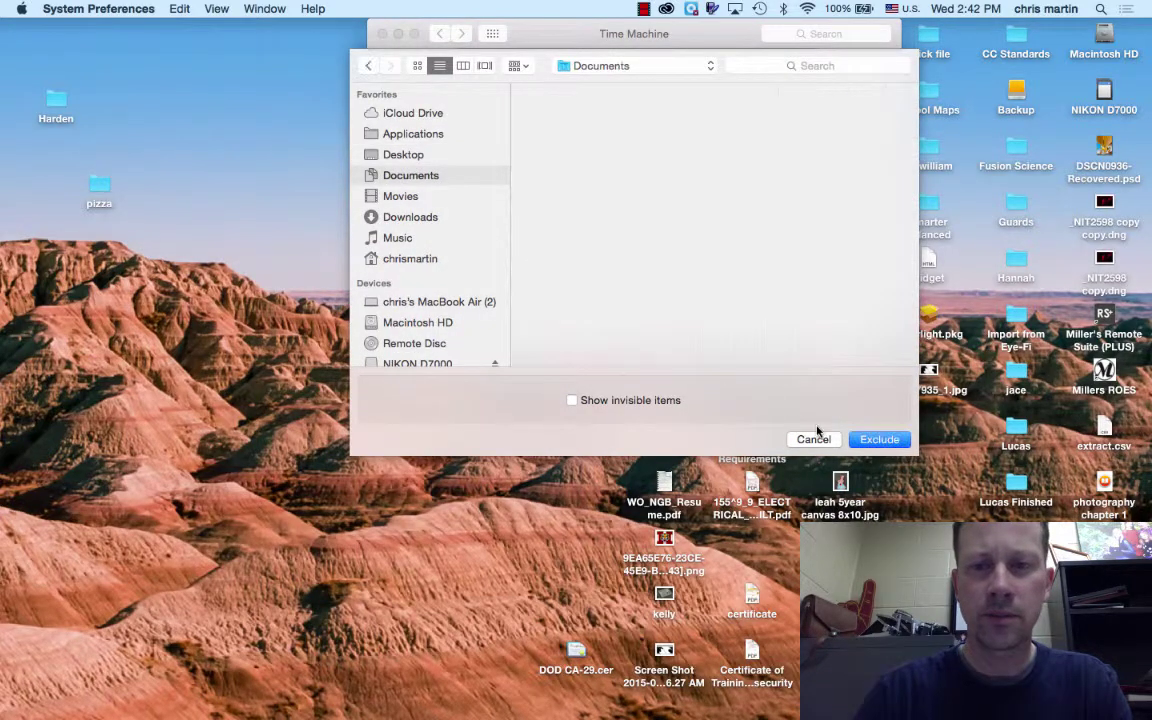
{"action": "left_click", "coordinate": [862, 440]}
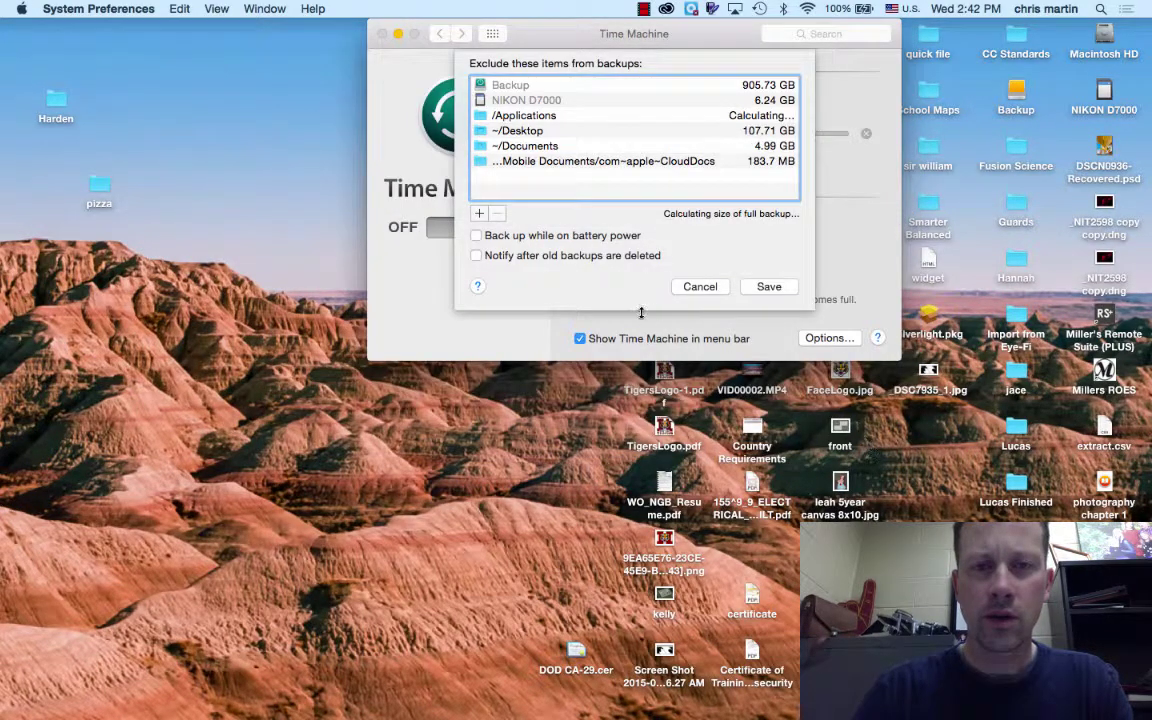
Step: Exclude Movies (108.43 GB), Downloads (6.58 GB) and Music (15.67 GB) from backups
{"action": "left_click", "coordinate": [479, 215]}
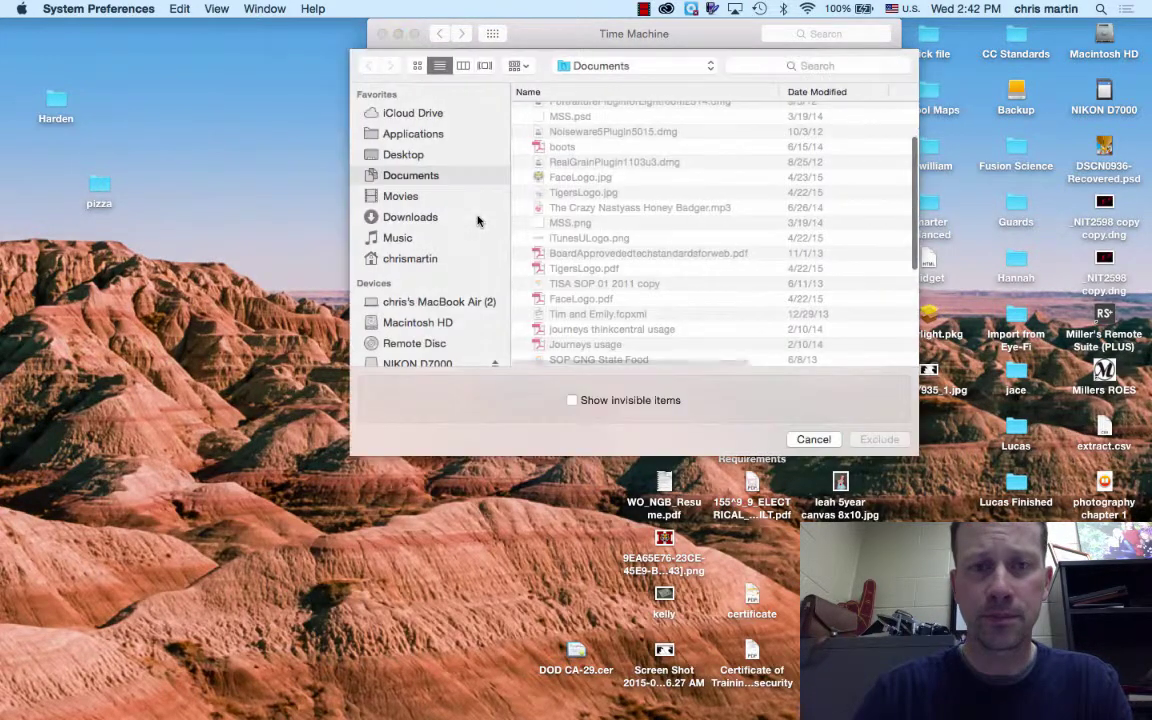
{"action": "left_click", "coordinate": [410, 197]}
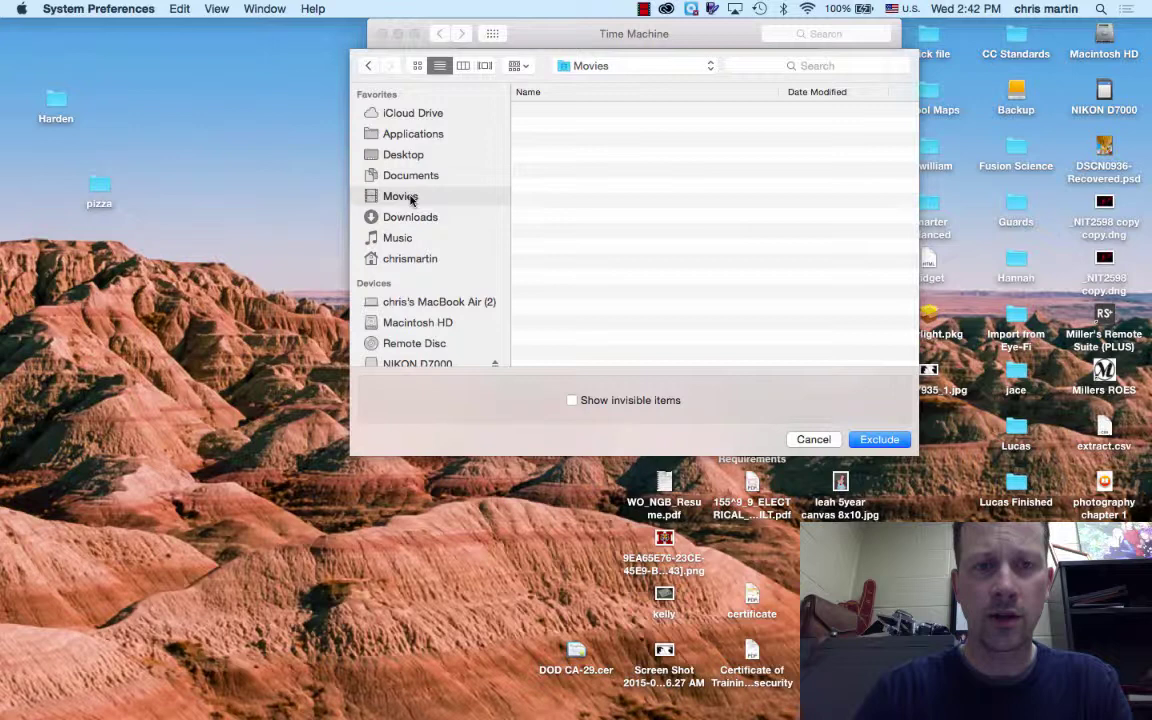
{"action": "left_click", "coordinate": [866, 441]}
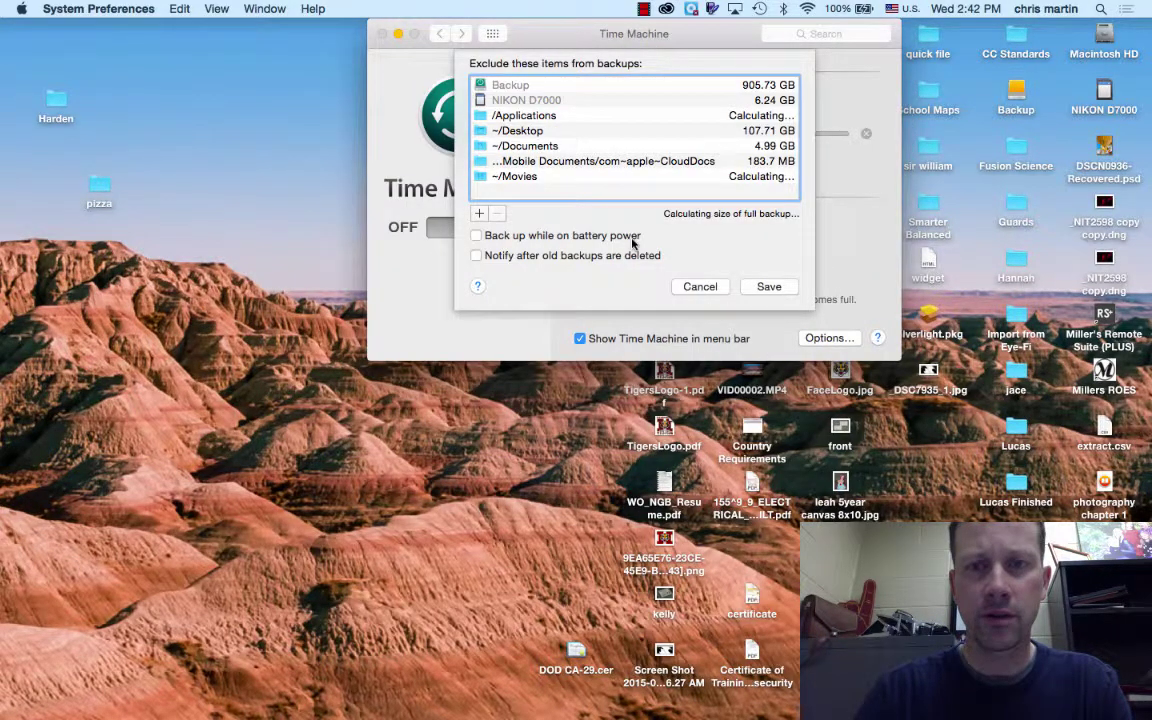
{"action": "left_click", "coordinate": [480, 215]}
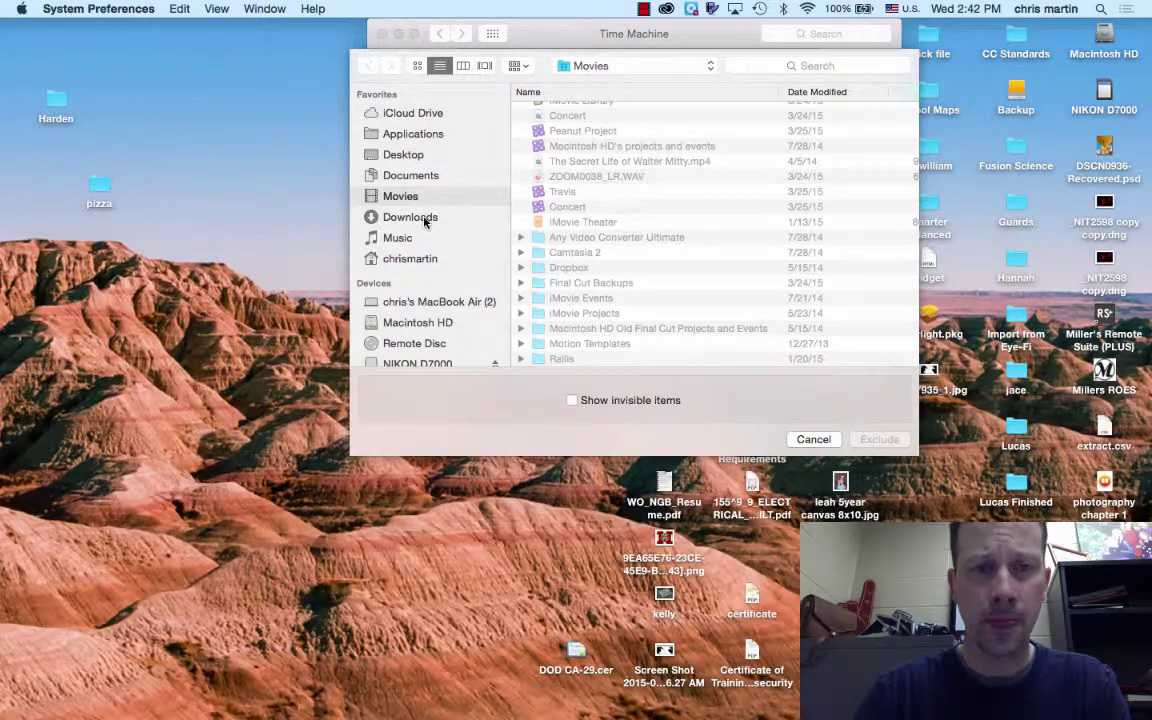
{"action": "left_click", "coordinate": [425, 220]}
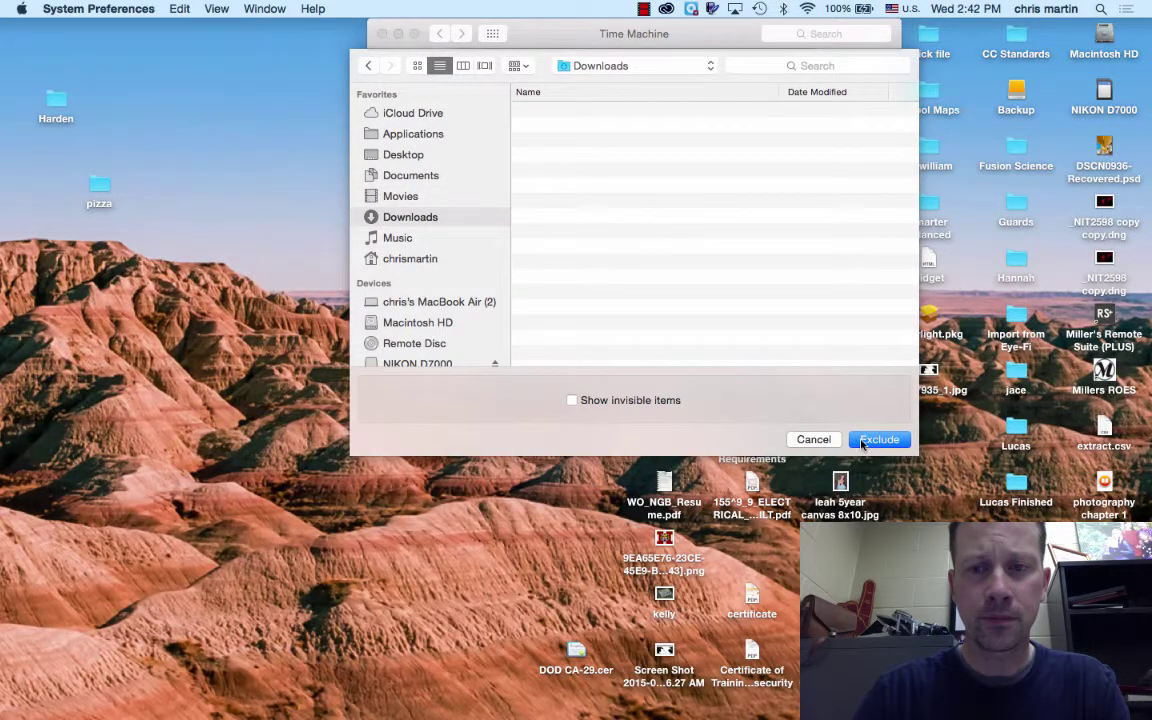
{"action": "left_click", "coordinate": [862, 444]}
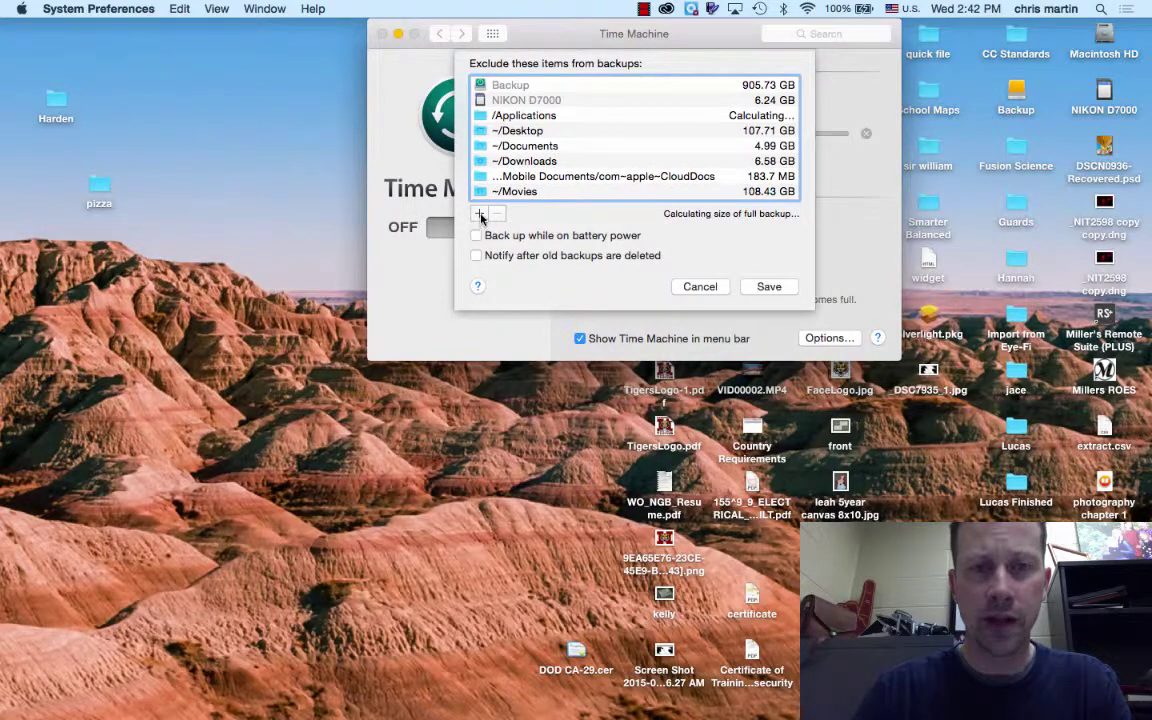
{"action": "left_click", "coordinate": [480, 216]}
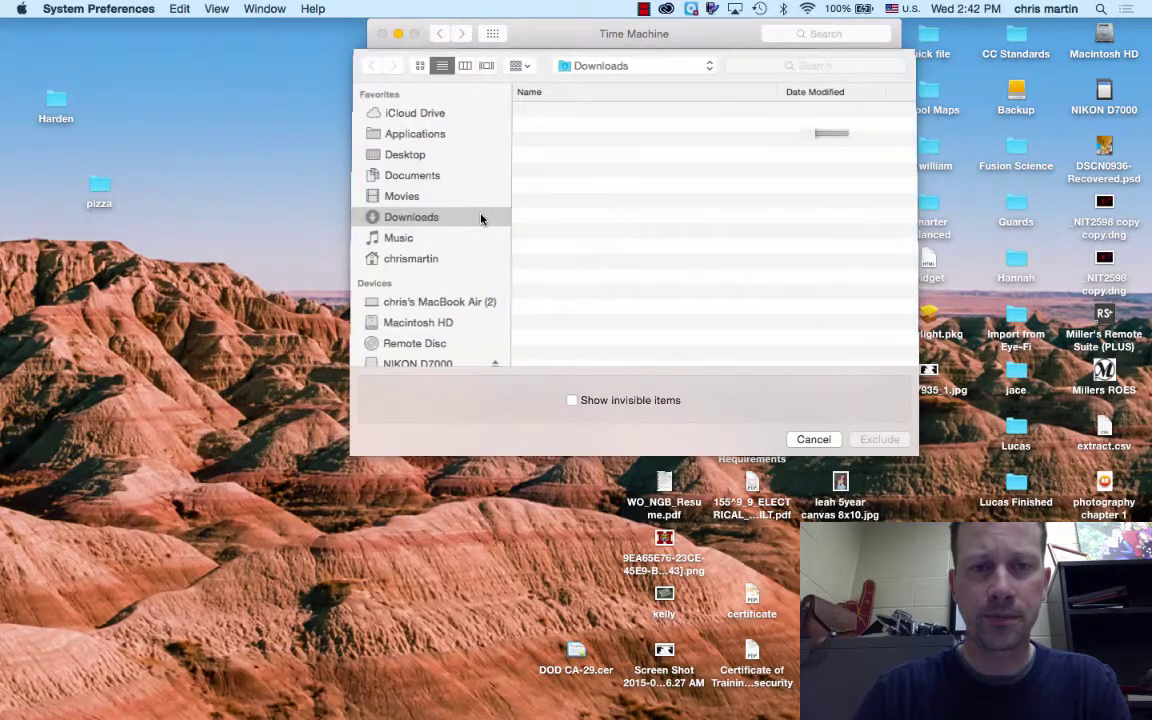
{"action": "left_click", "coordinate": [400, 238]}
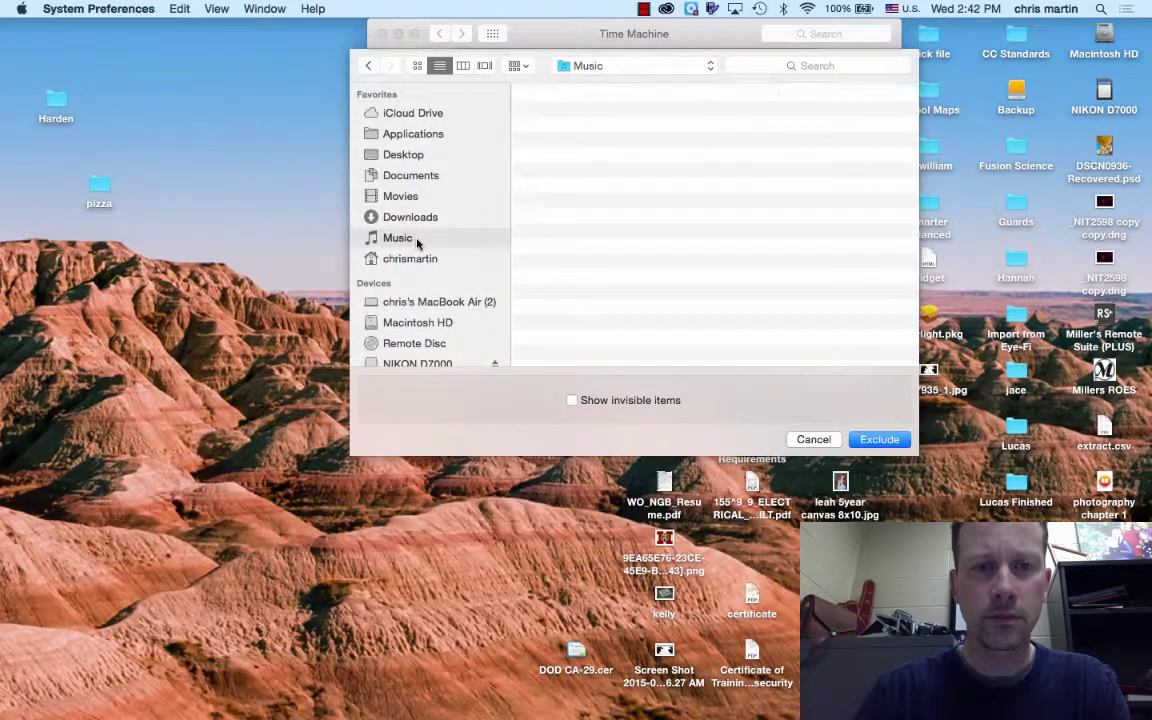
{"action": "left_click", "coordinate": [863, 441]}
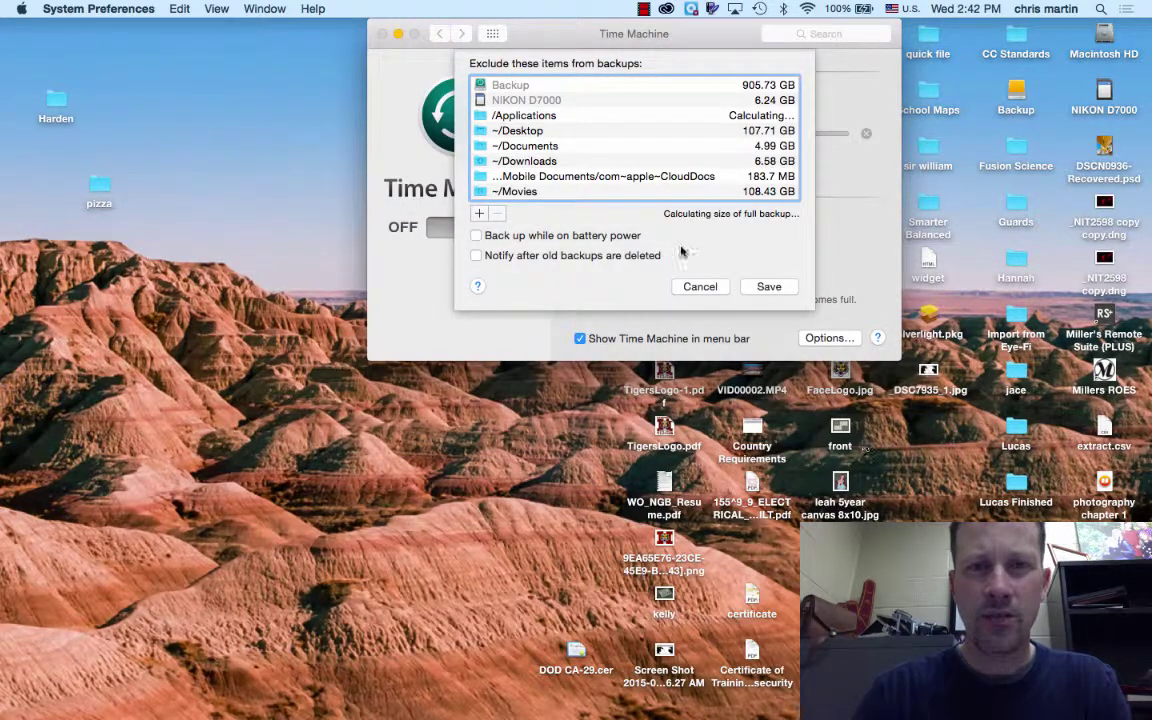
{"action": "scroll", "coordinate": [635, 175], "scroll_direction": "down", "scroll_amount": 1}
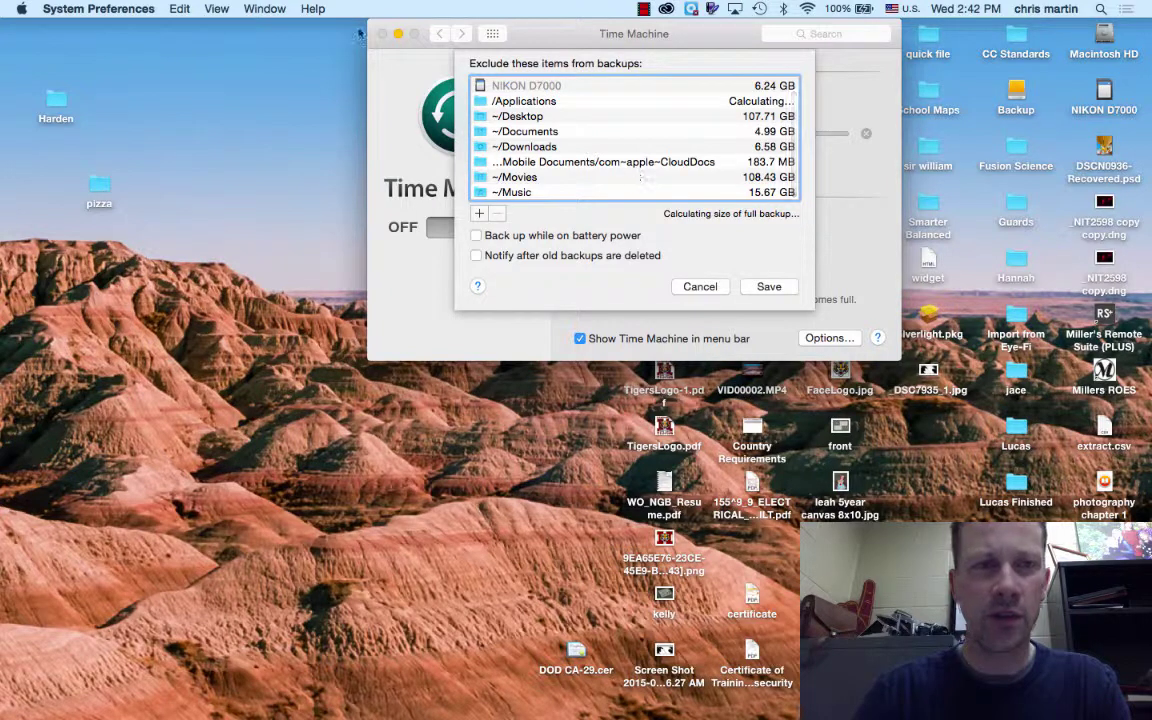
Step: Enable Pictures in Finder's sidebar preferences, then save the Time Machine exclusion list
{"action": "left_click", "coordinate": [110, 47]}
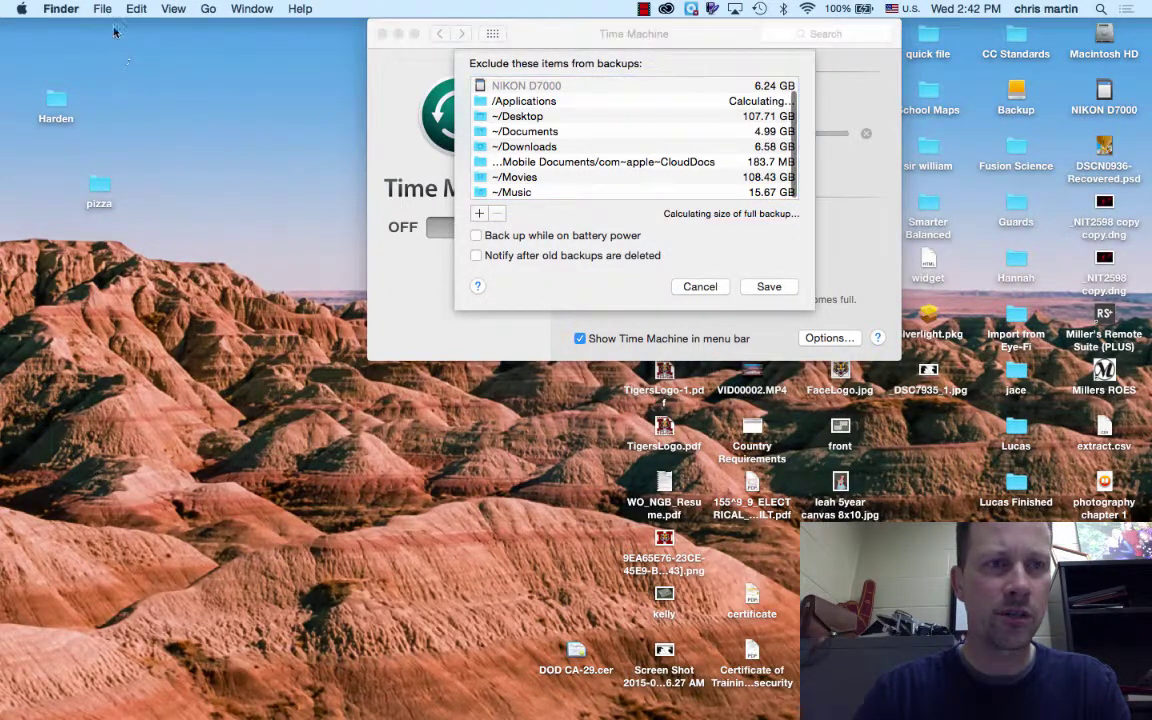
{"action": "left_click", "coordinate": [61, 8]}
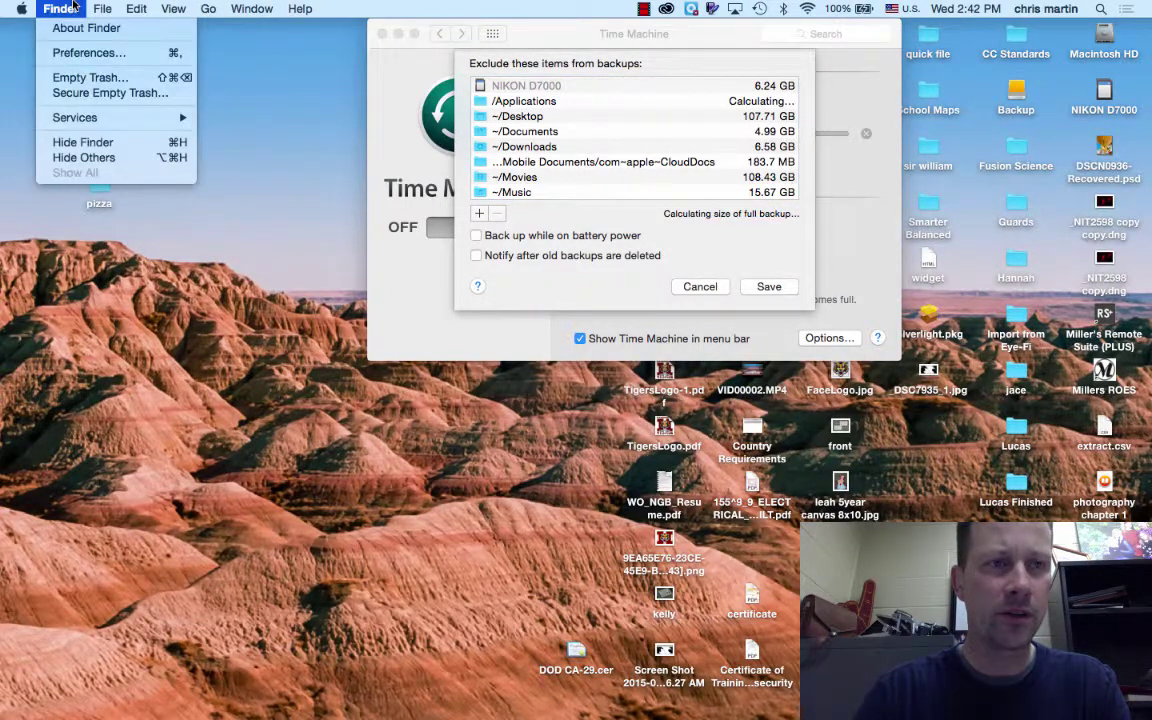
{"action": "left_click", "coordinate": [76, 56]}
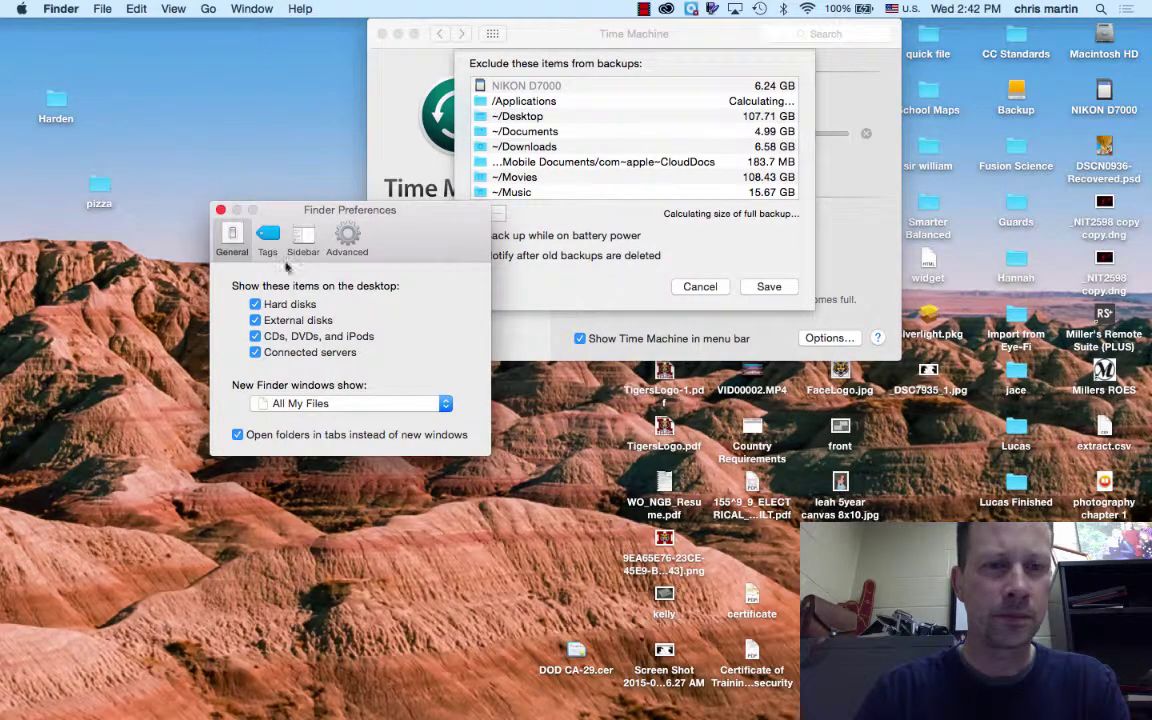
{"action": "left_click", "coordinate": [305, 237]}
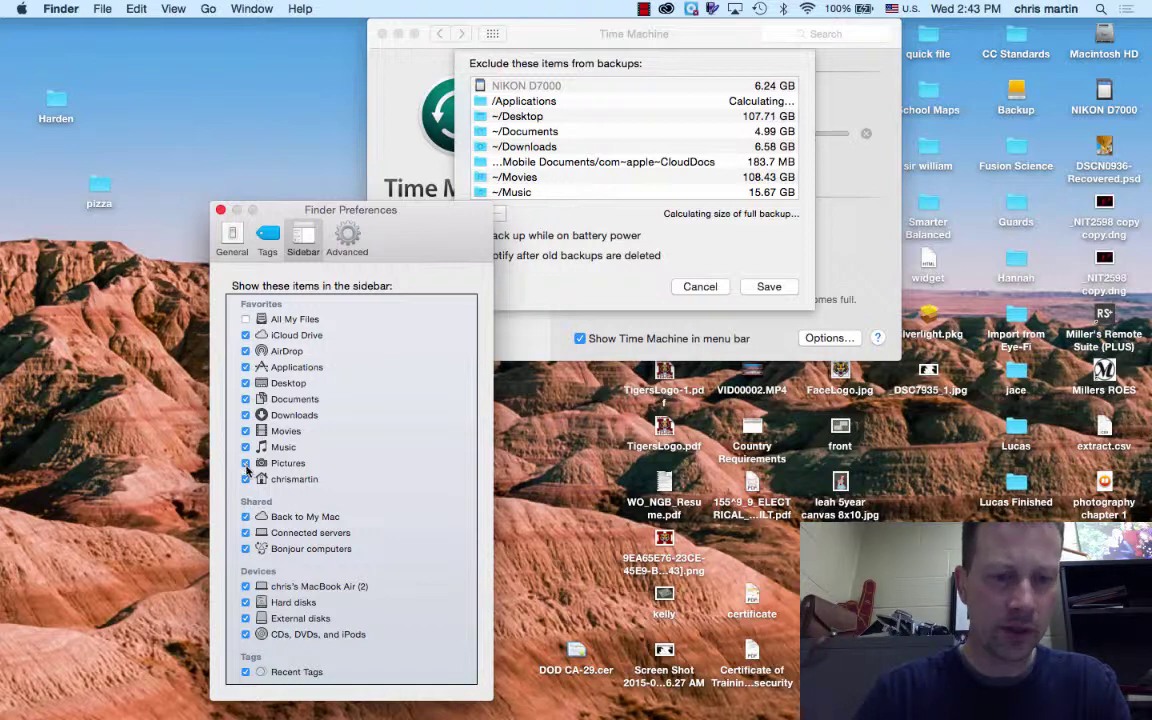
{"action": "left_click", "coordinate": [220, 210]}
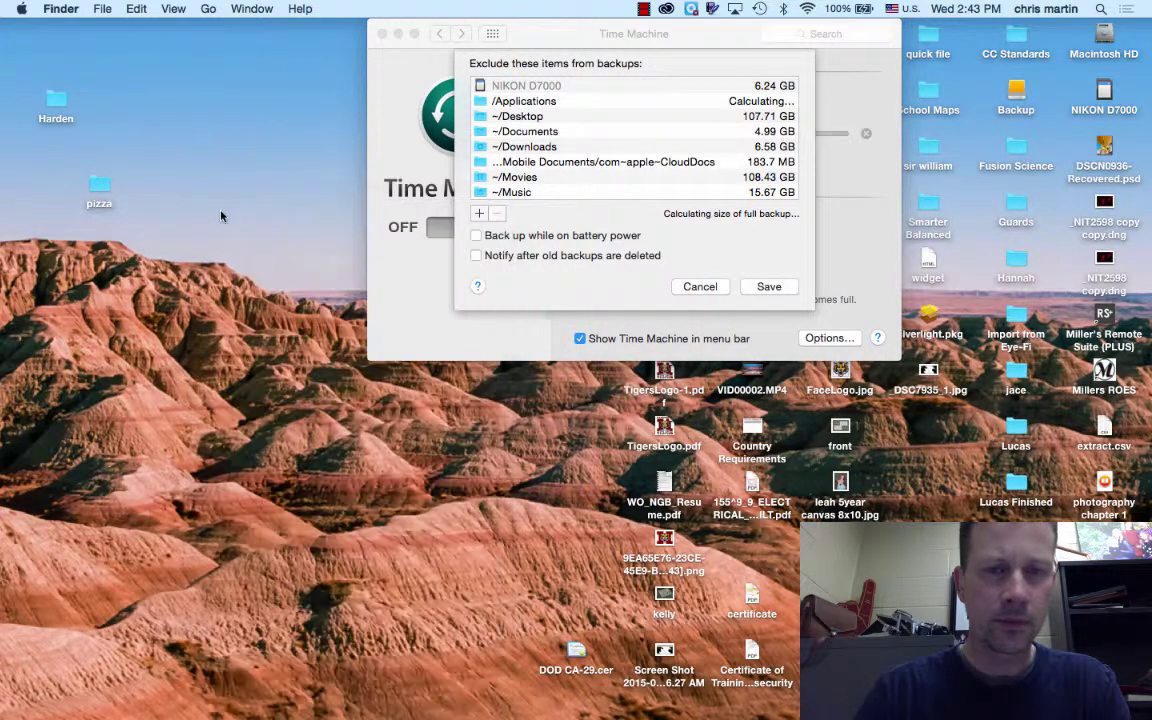
{"action": "left_click", "coordinate": [766, 287]}
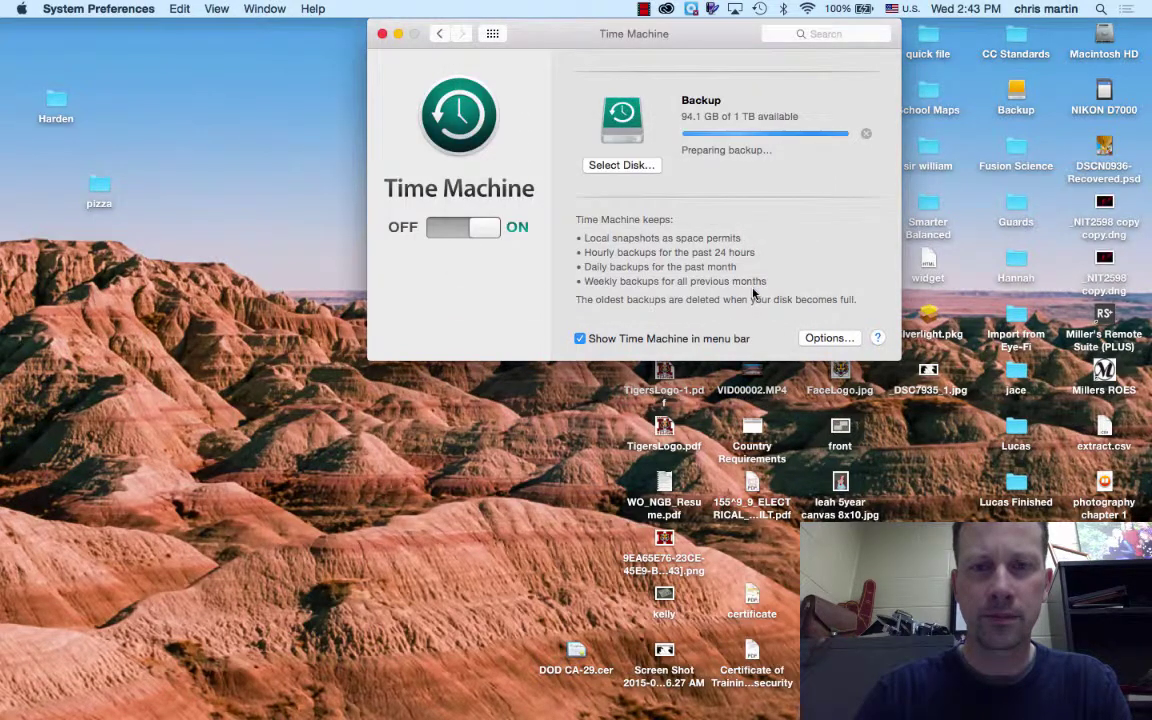
Step: Reopen Time Machine Options, browse for another folder, then cancel without excluding anything
{"action": "left_click", "coordinate": [818, 340]}
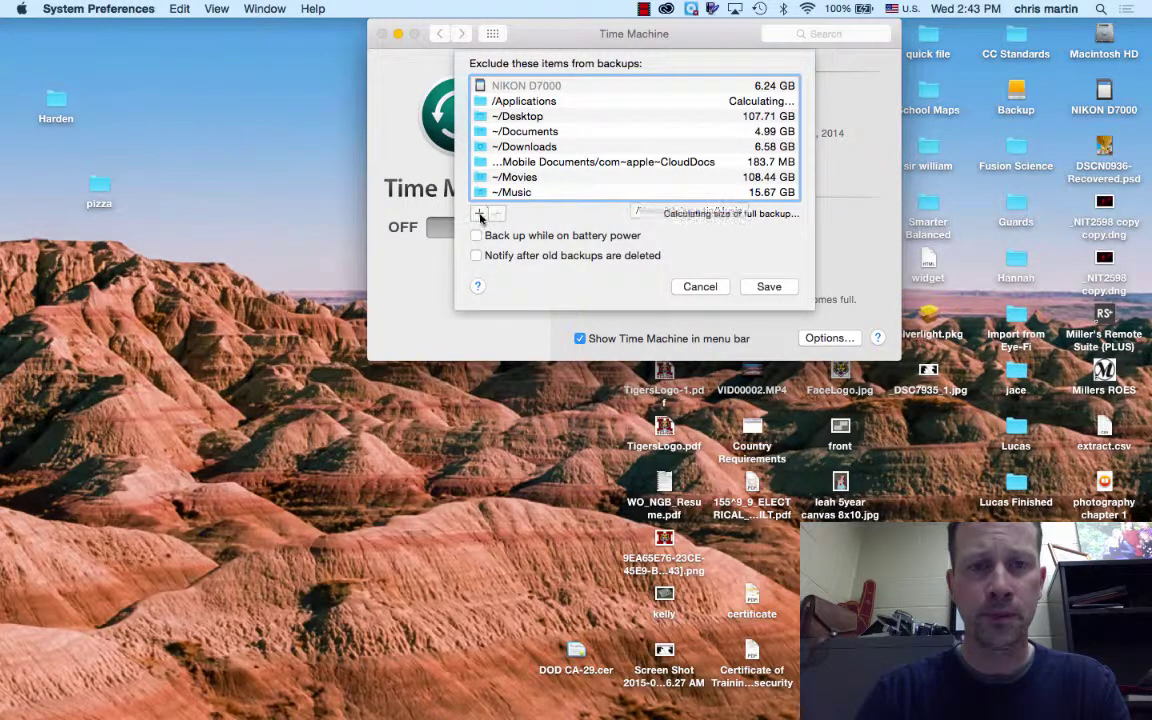
{"action": "left_click", "coordinate": [480, 215]}
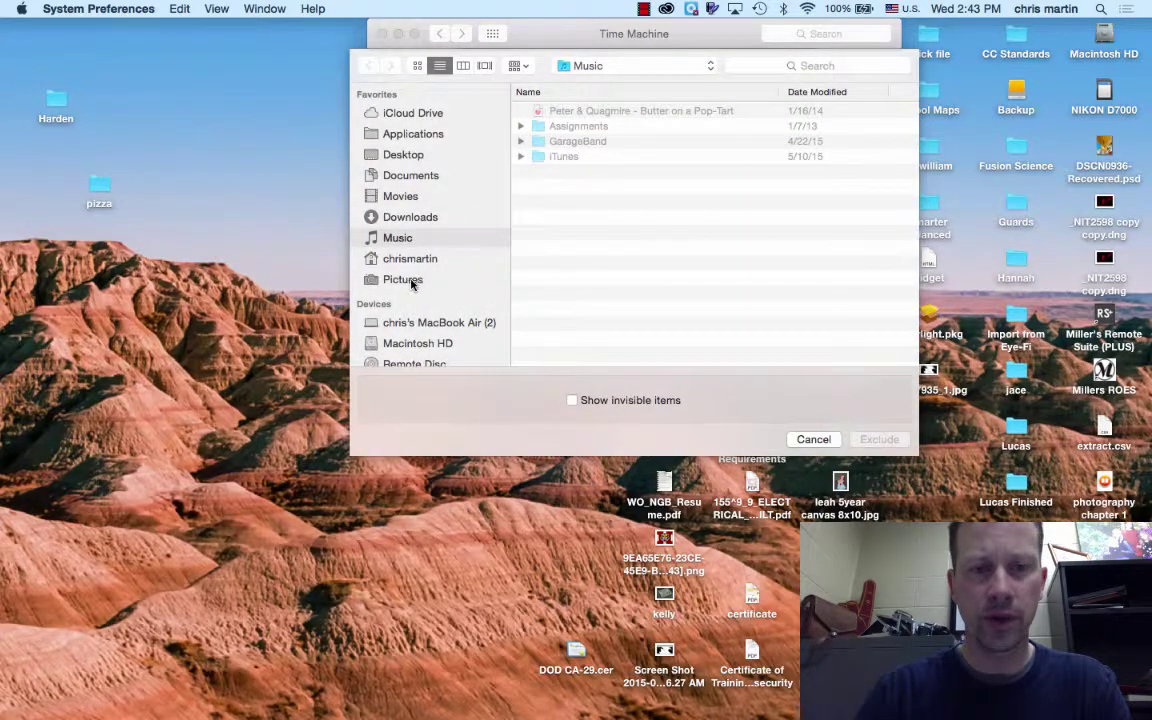
{"action": "left_click", "coordinate": [813, 440]}
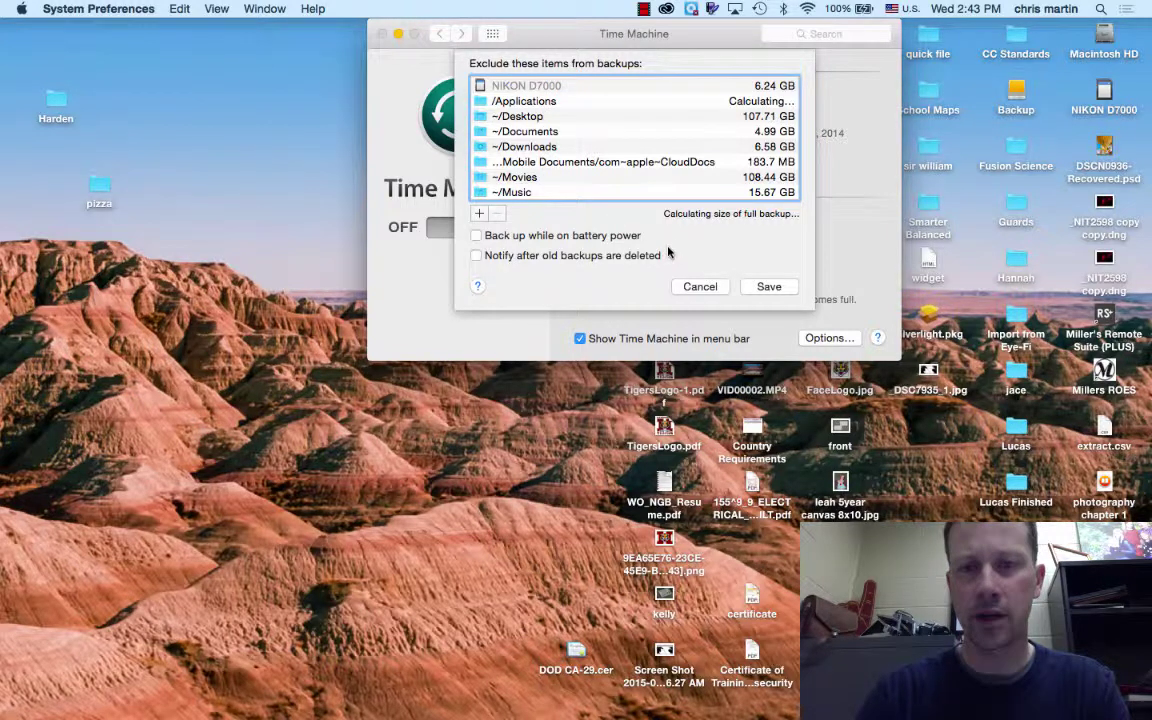
Step: Save the exclusions and close the System Preferences window, returning to the desktop
{"action": "left_click", "coordinate": [760, 288]}
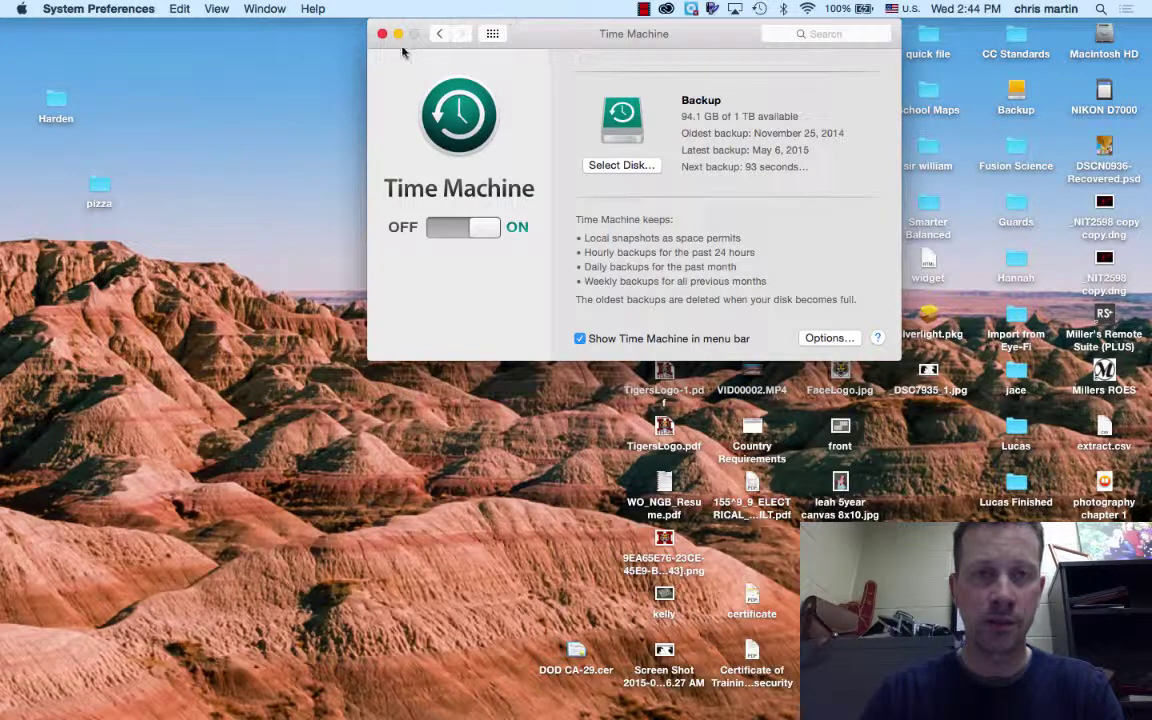
{"action": "left_click", "coordinate": [381, 34]}
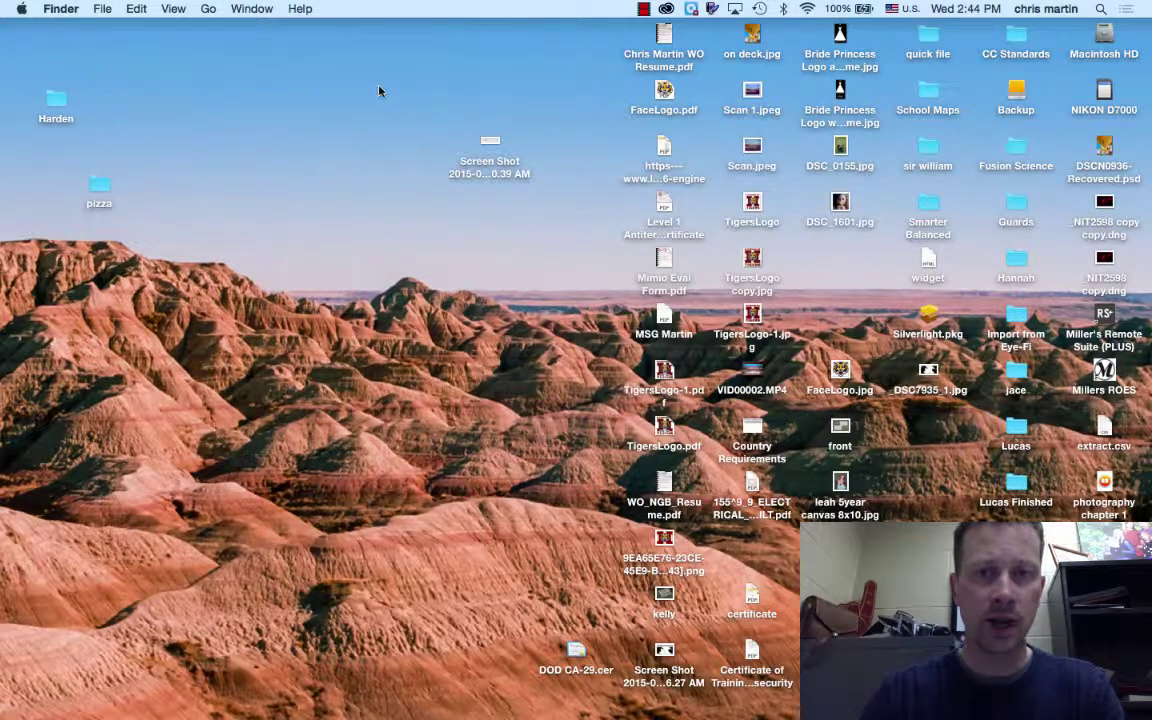
{"action": "left_click", "coordinate": [644, 10]}
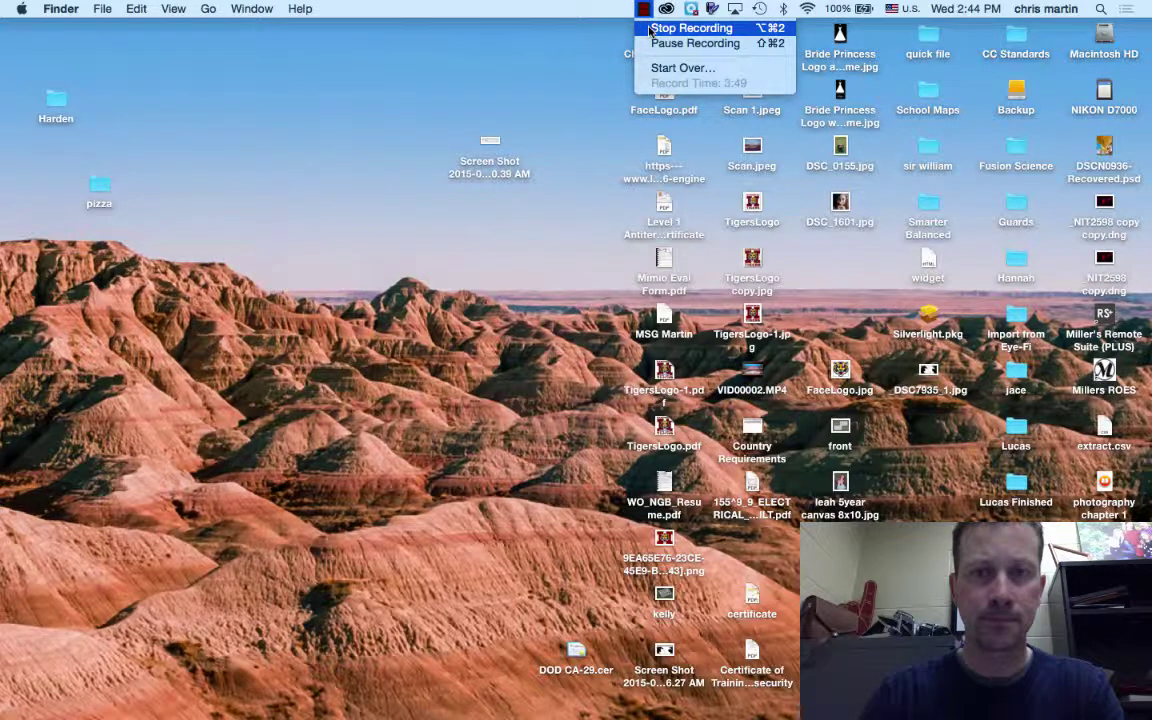